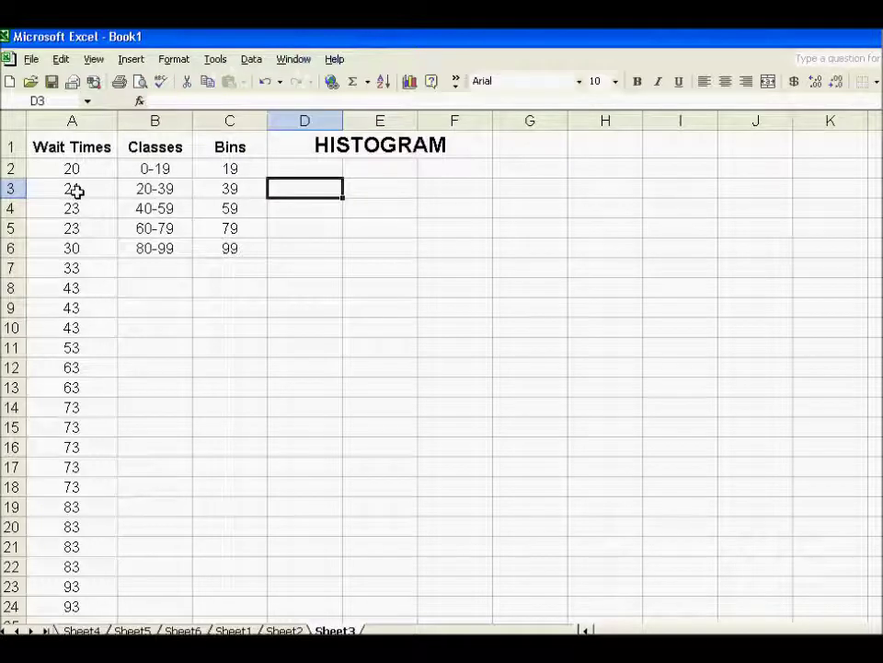
left_click_drag(76, 190, 91, 261)
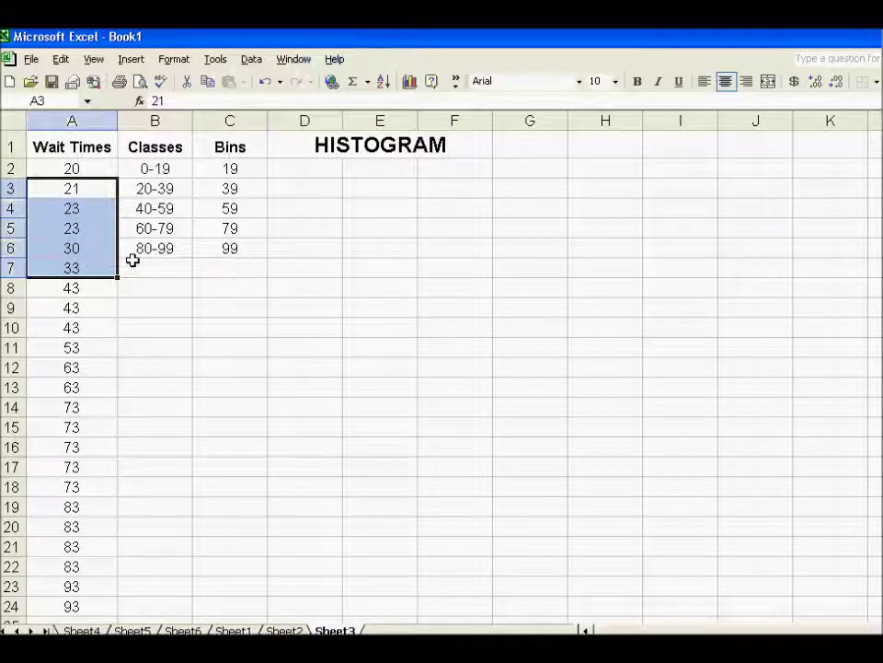
left_click_drag(84, 167, 90, 265)
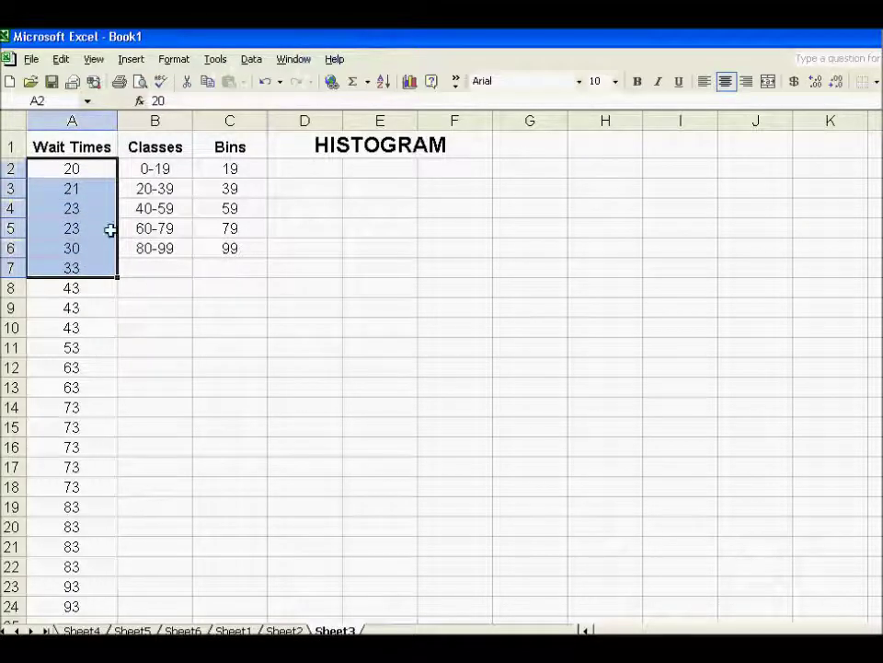
left_click(409, 81)
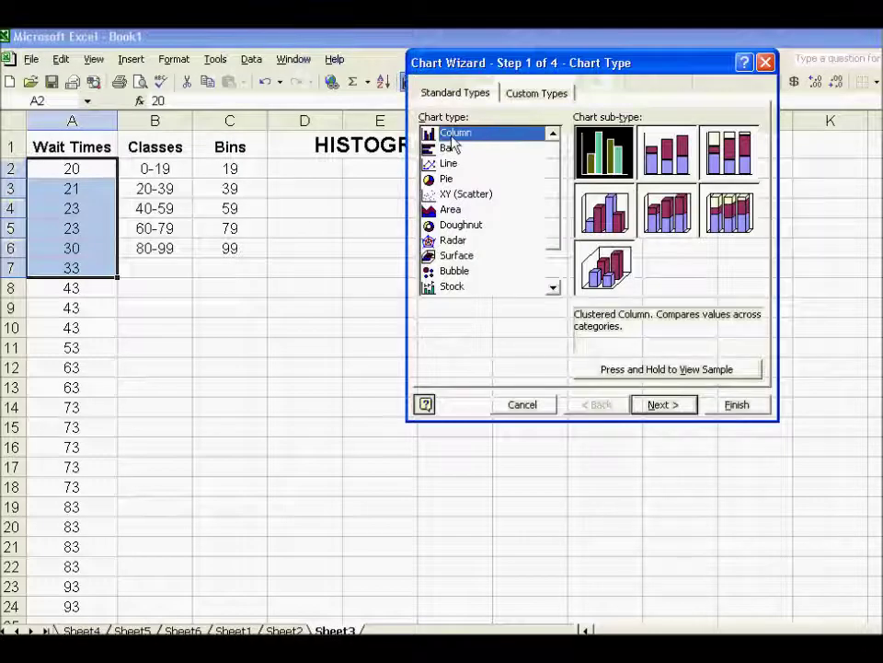
left_click(523, 405)
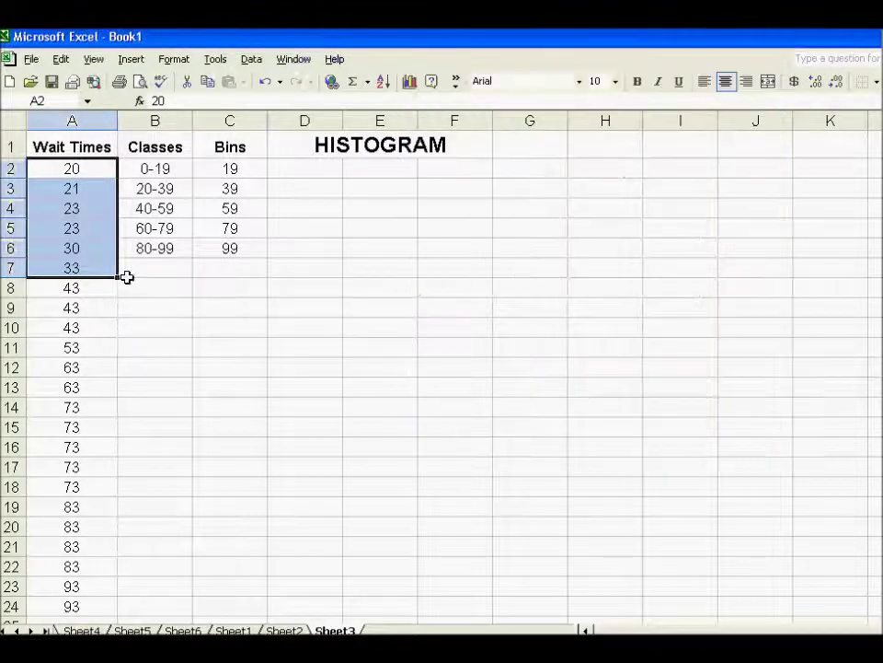
left_click(121, 273)
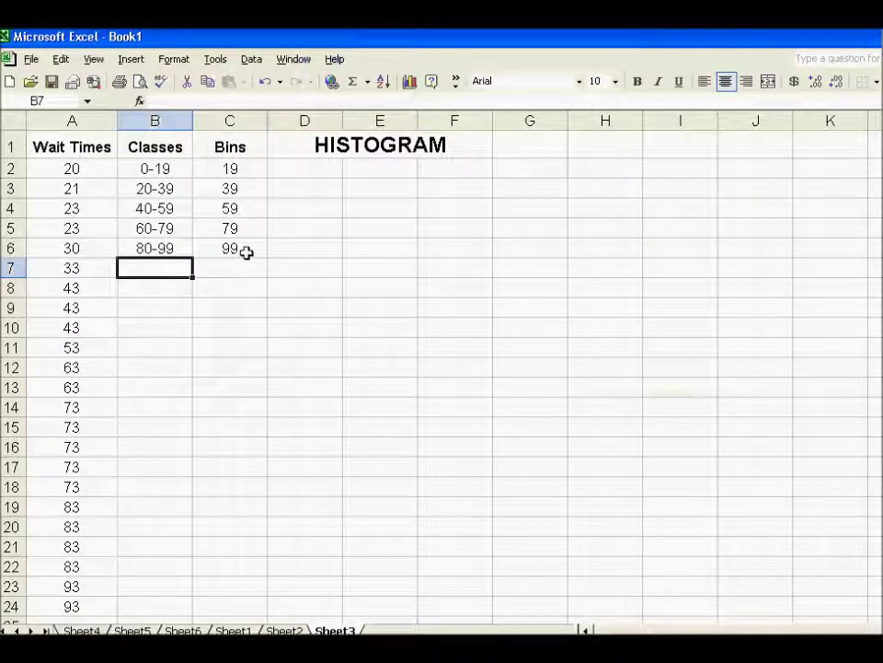
Check that the Analysis ToolPak and Analysis ToolPak - VBA add-ins are enabled.
left_click(217, 60)
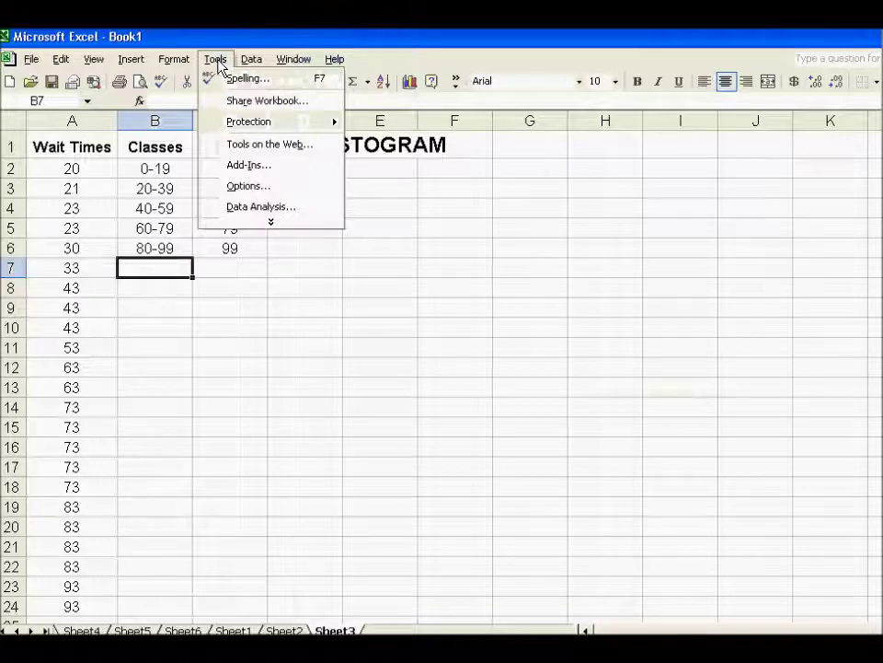
left_click(247, 165)
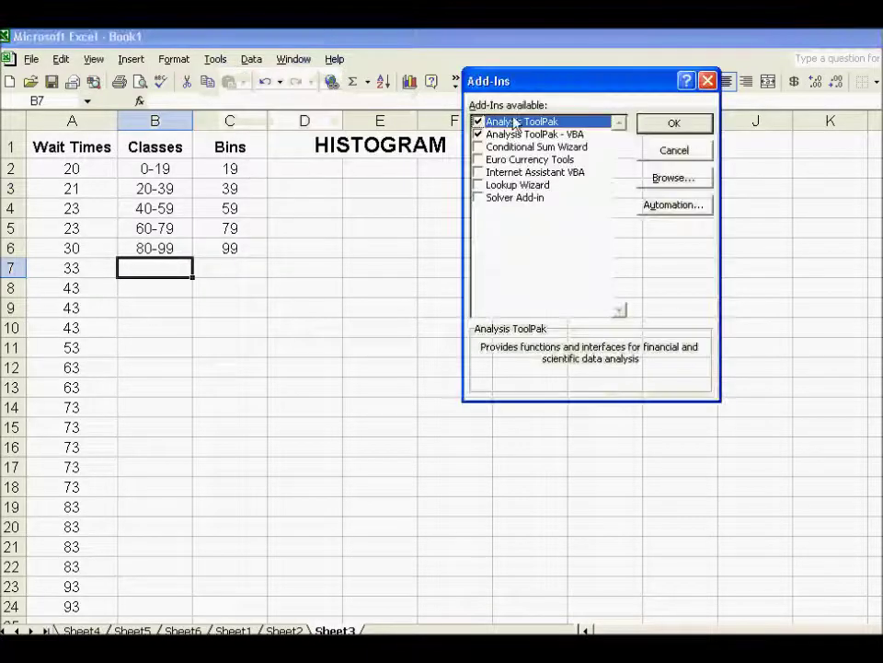
left_click(671, 121)
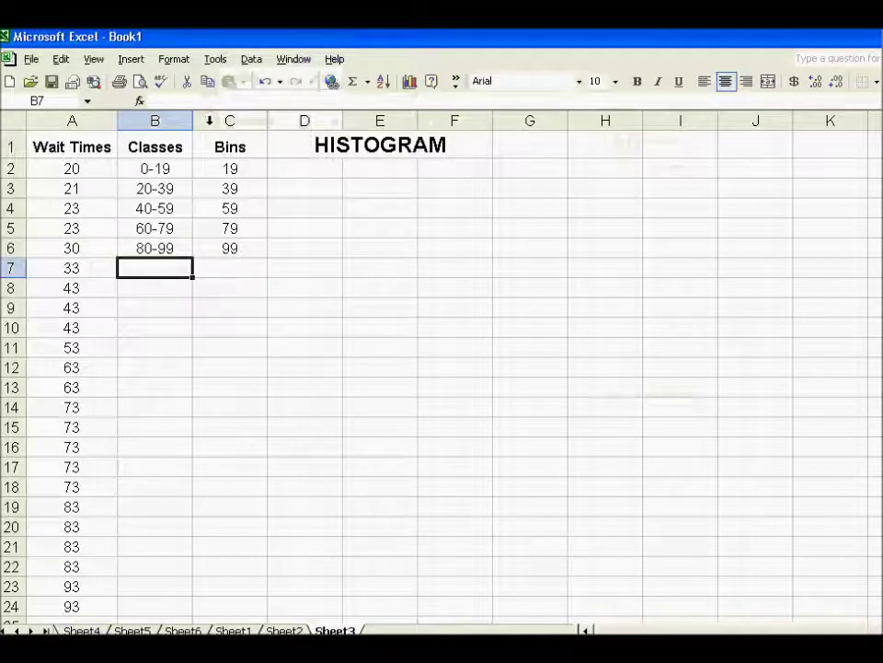
Start the Histogram data analysis tool with the wait times in A2:A24 as the input range.
left_click(217, 61)
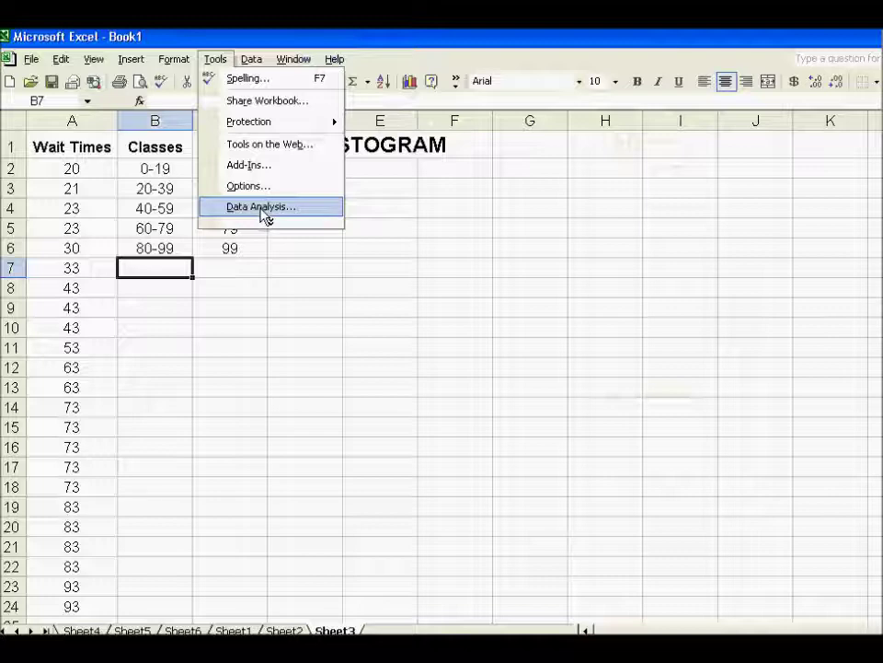
left_click(265, 208)
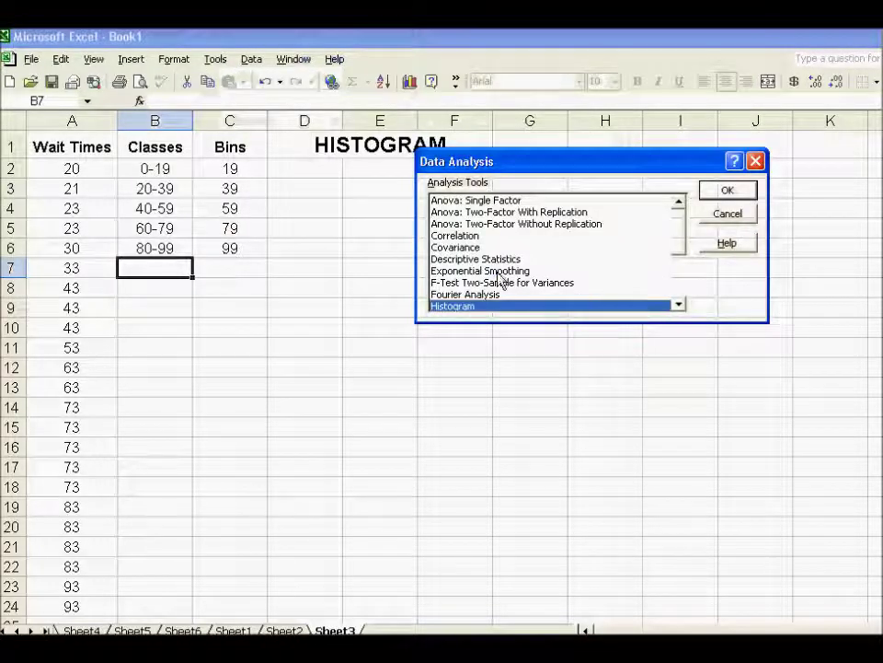
scroll(503, 281, "down", 1)
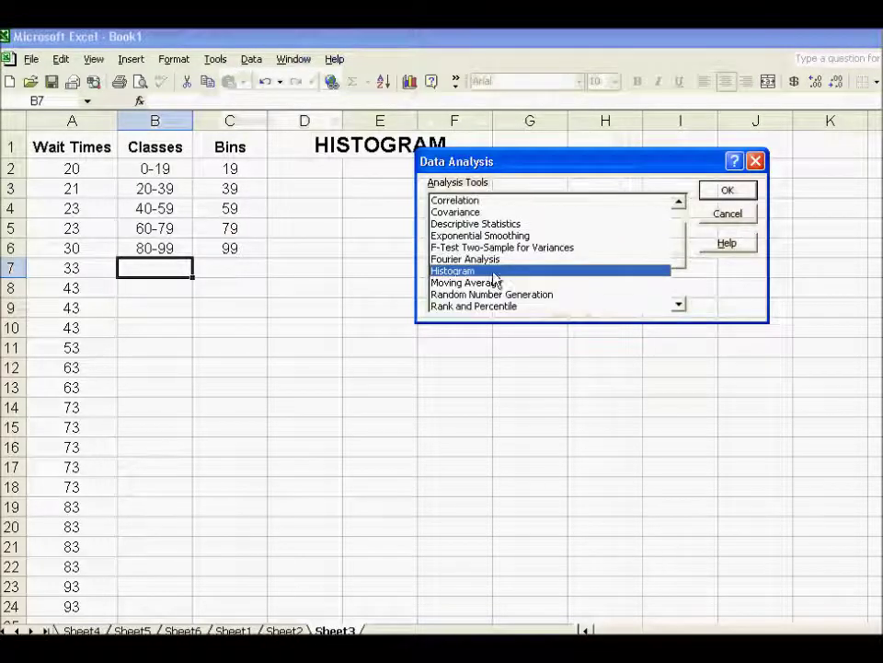
left_click(734, 193)
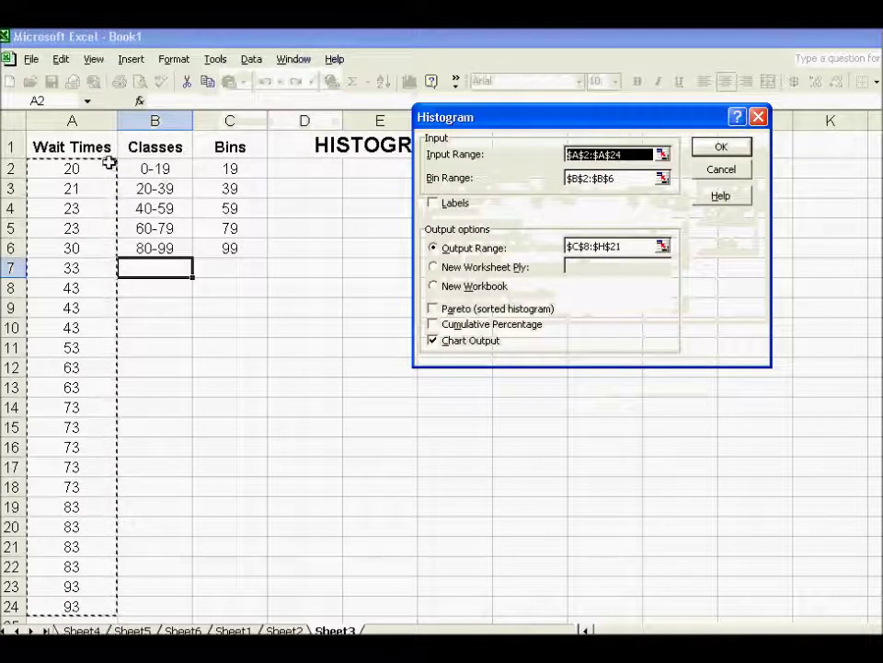
left_click_drag(87, 170, 72, 608)
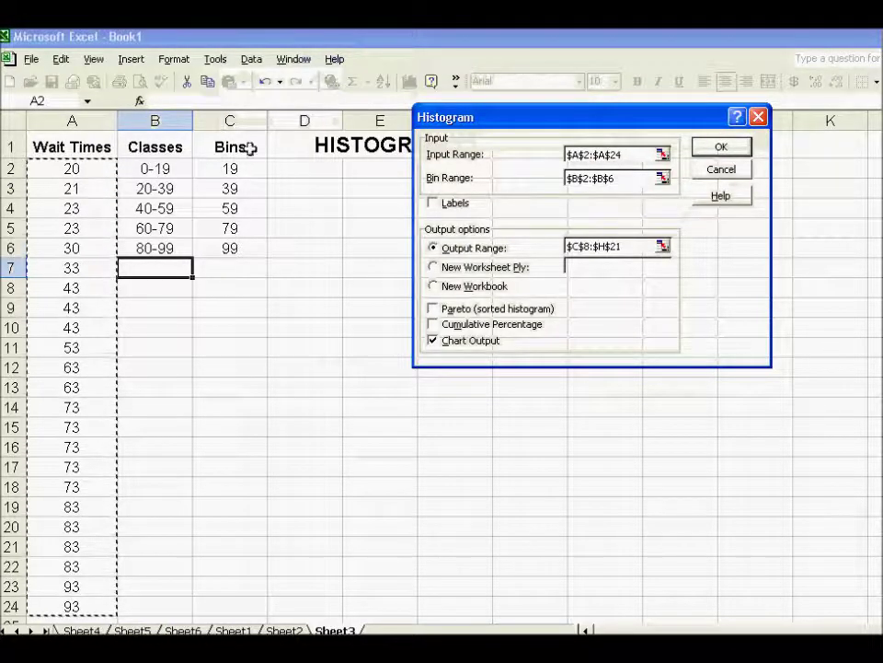
Set the histogram's bin range to the Bins values in C2:C6.
left_click(664, 181)
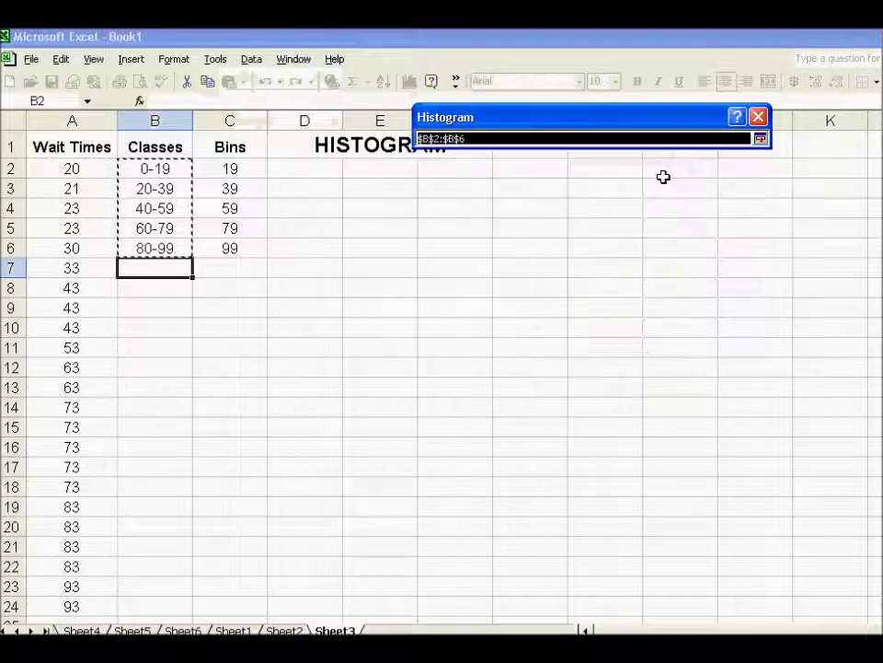
left_click(239, 167)
left_click_drag(238, 167, 240, 245)
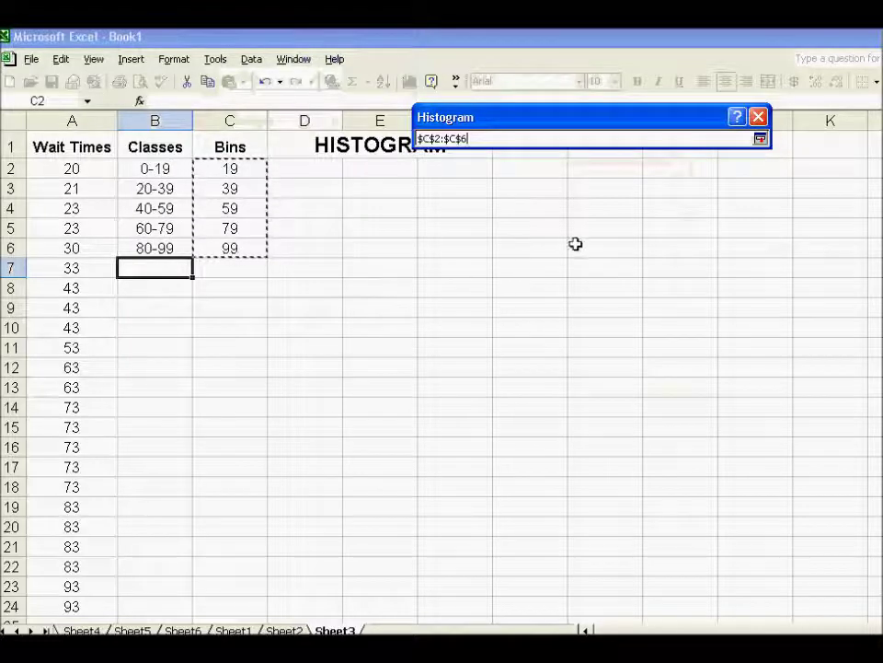
left_click(760, 138)
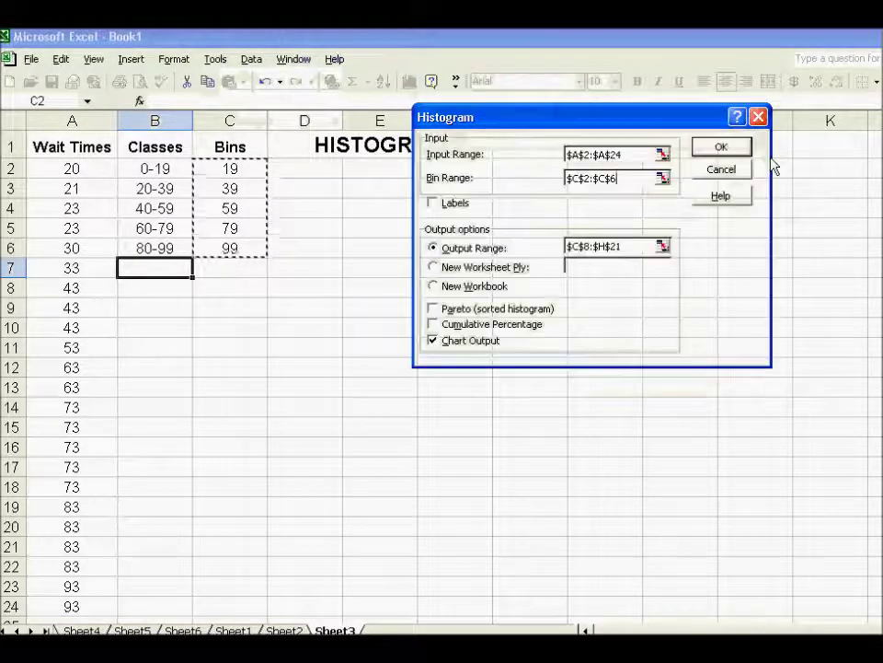
Accept C8:H21 as the output range and generate the histogram with chart output.
left_click(662, 247)
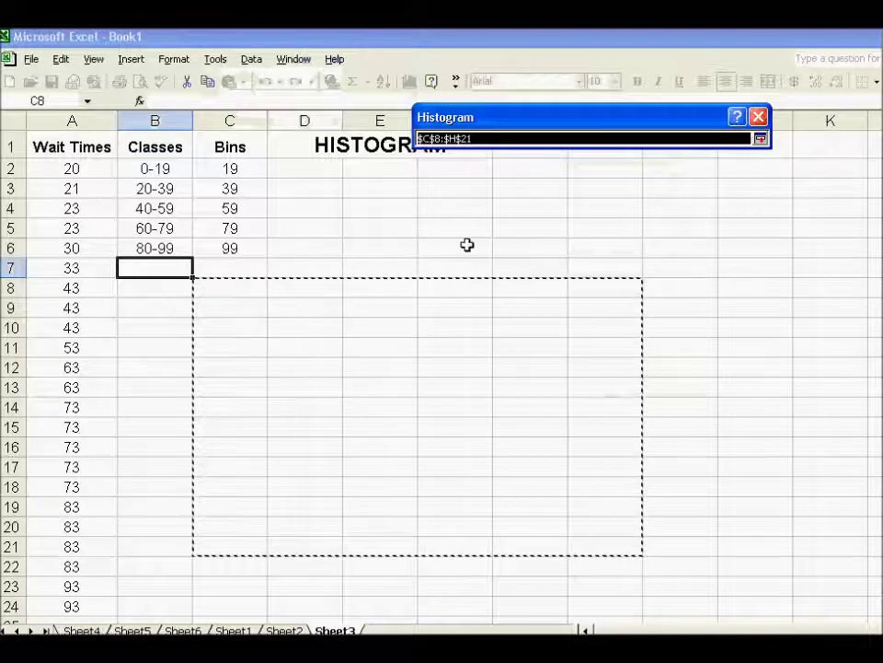
key("Return")
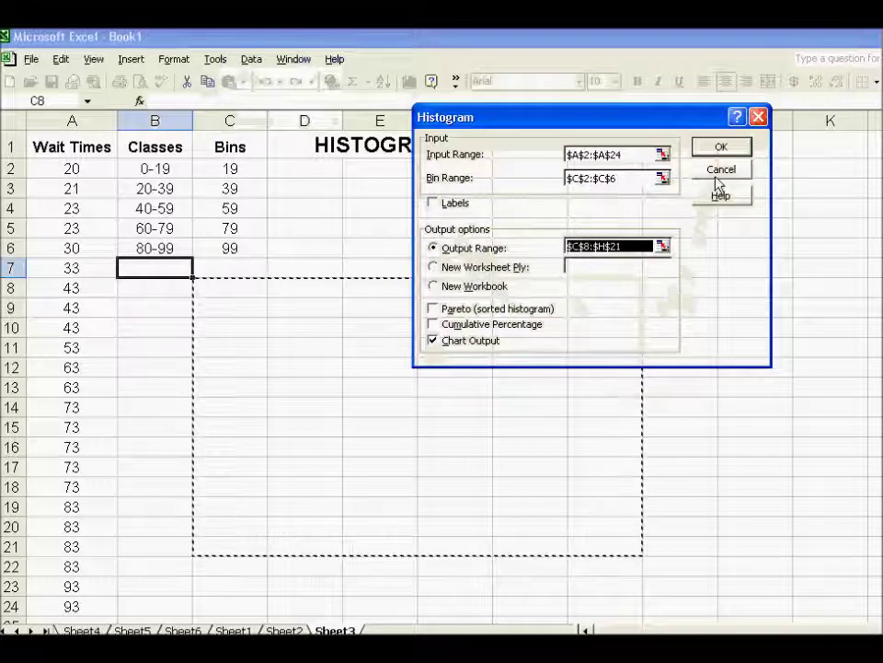
left_click(724, 148)
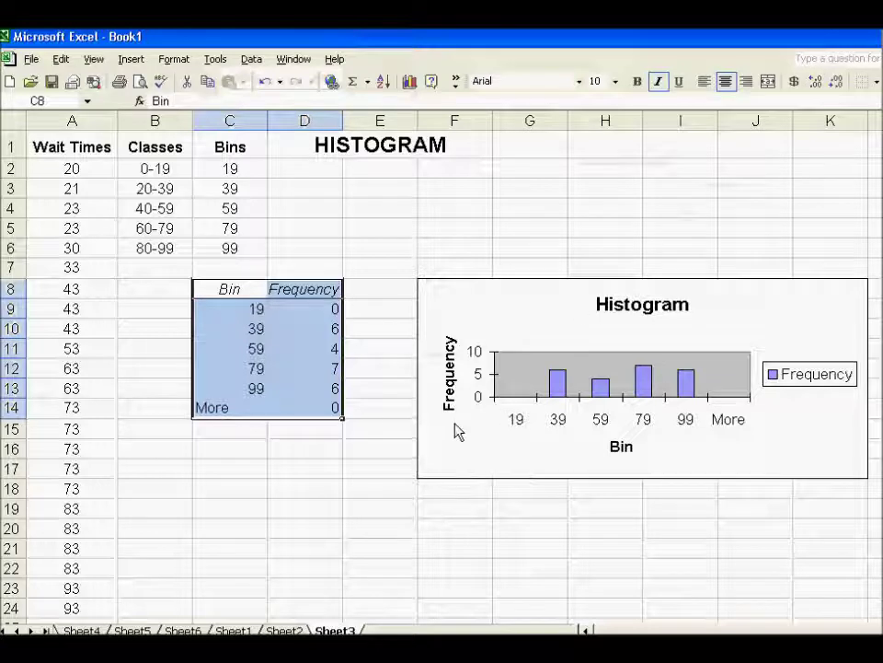
Replace the bin values in C9:C13 of the frequency table with the class labels copied from B2:B6.
left_click(250, 308)
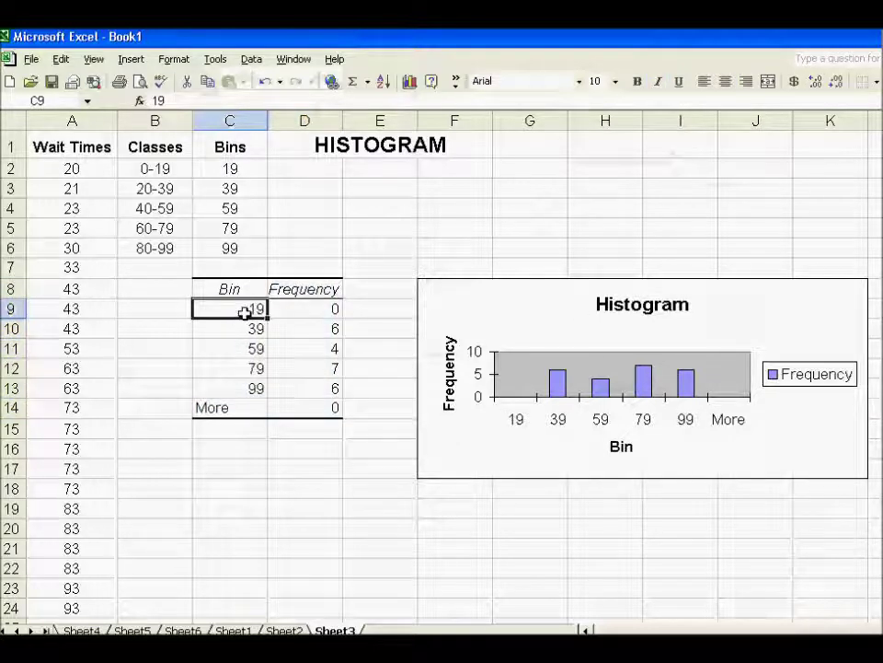
left_click_drag(250, 308, 238, 329)
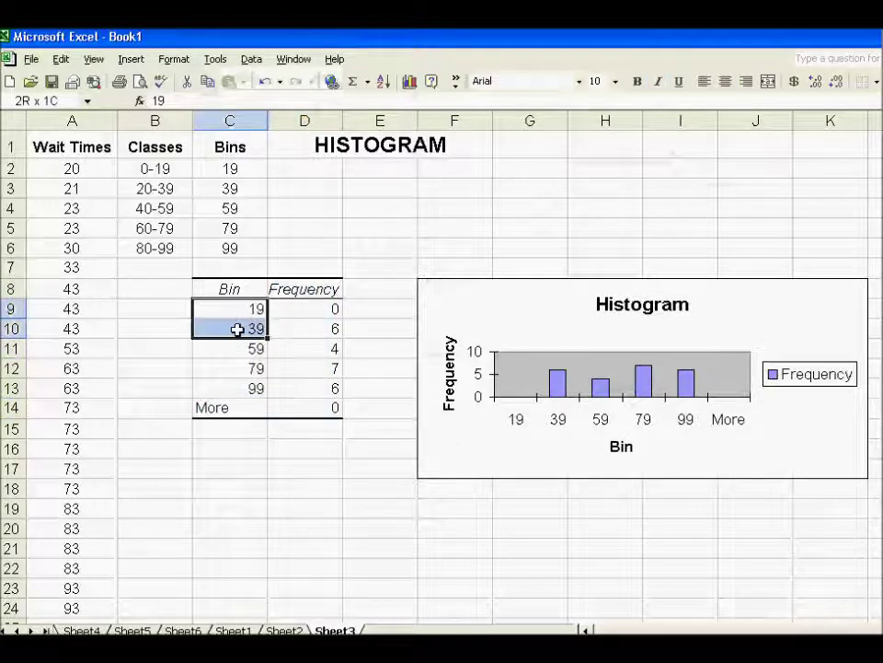
left_click(173, 175)
left_click_drag(173, 174, 171, 247)
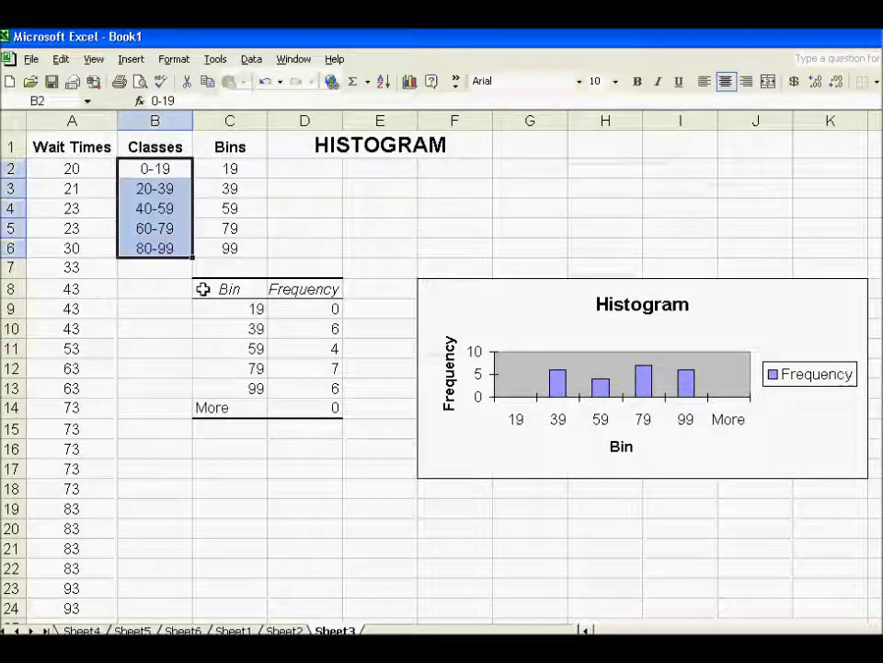
key("ctrl+c")
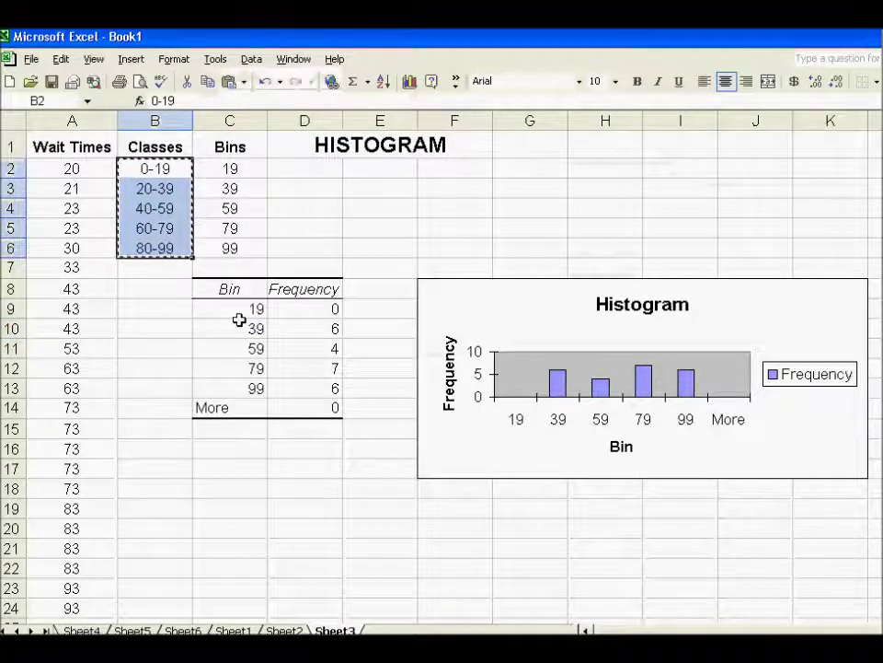
left_click_drag(240, 311, 232, 386)
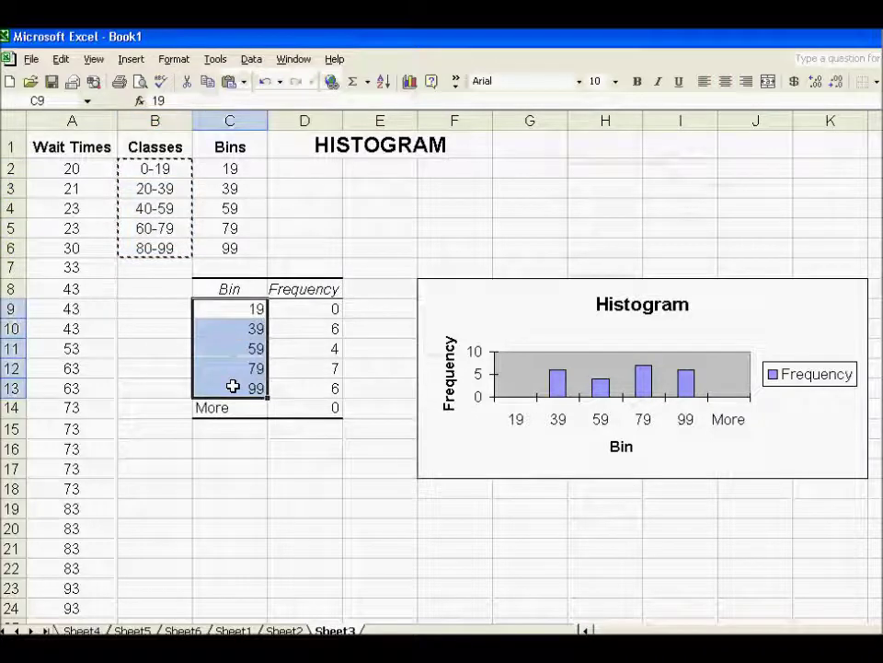
key("ctrl+v")
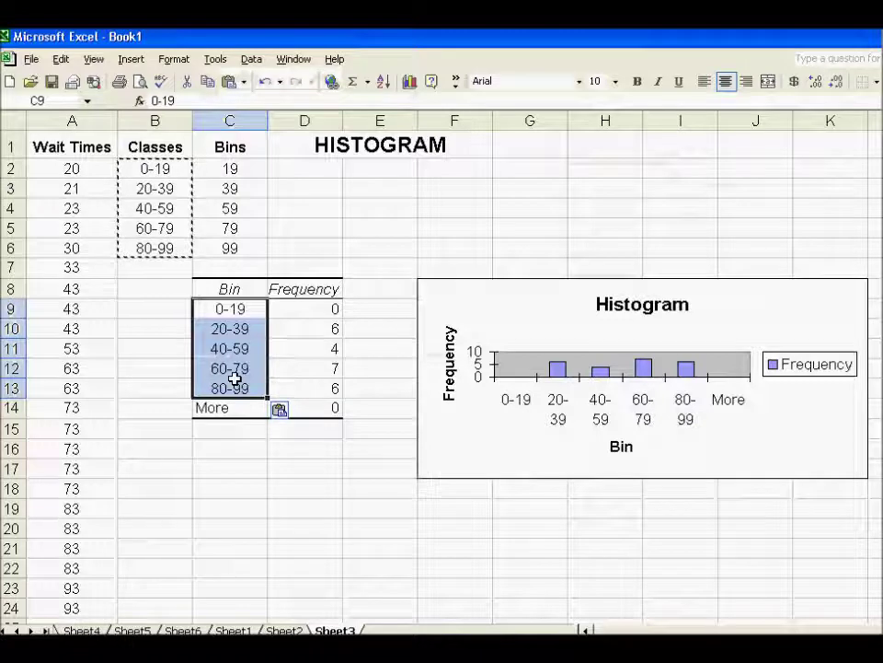
key("Escape")
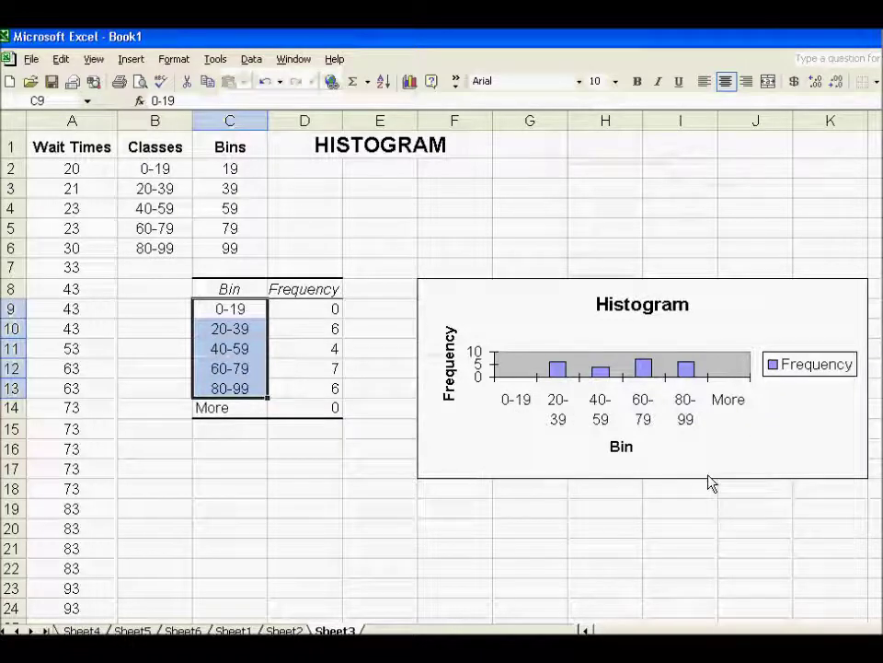
Enlarge the histogram chart to span columns E to K down to row 20, and set its category axis font size to 9.
left_click(494, 466)
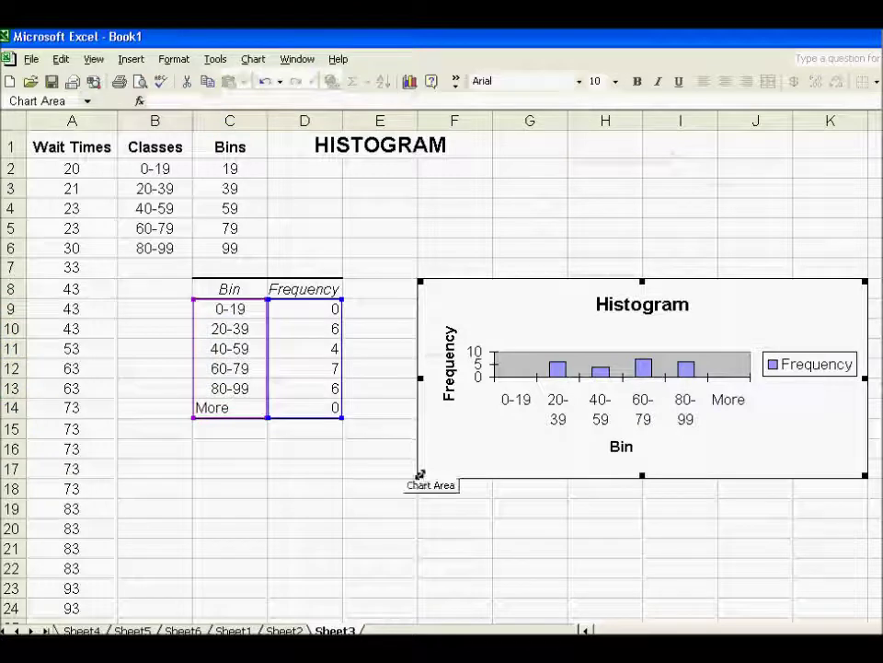
left_click_drag(419, 473, 349, 525)
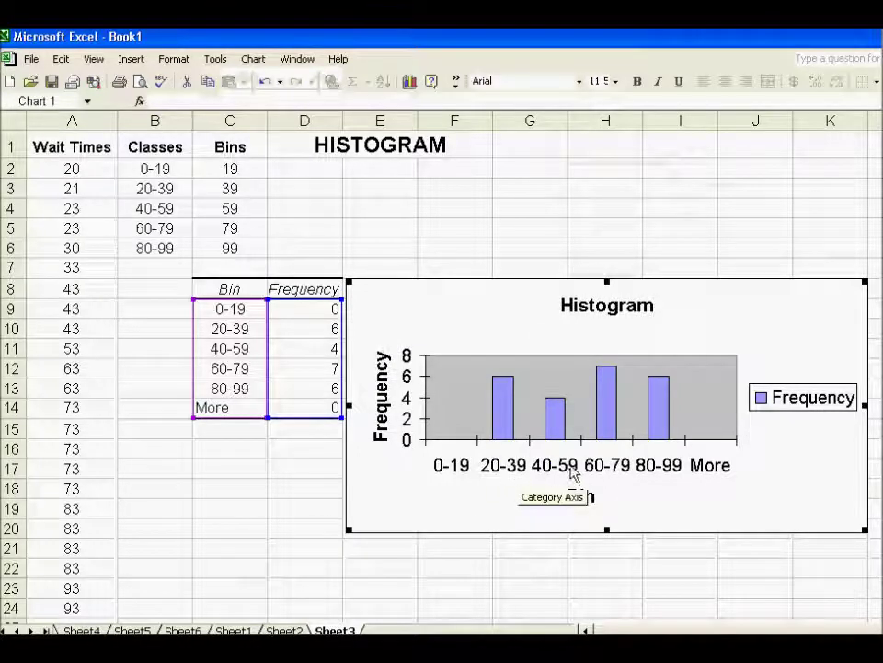
right_click(619, 476)
left_click(642, 481)
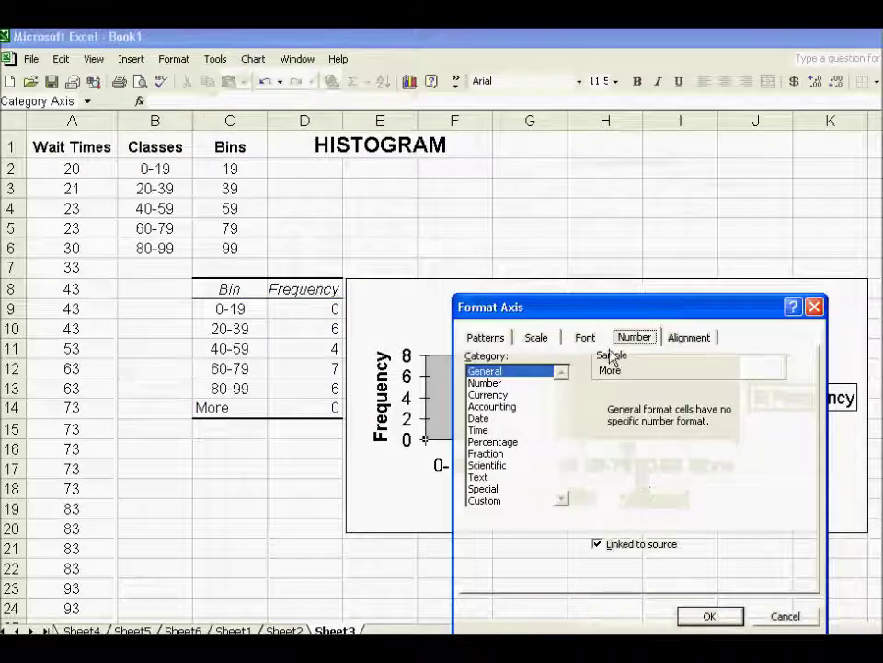
left_click(586, 337)
left_click(724, 398)
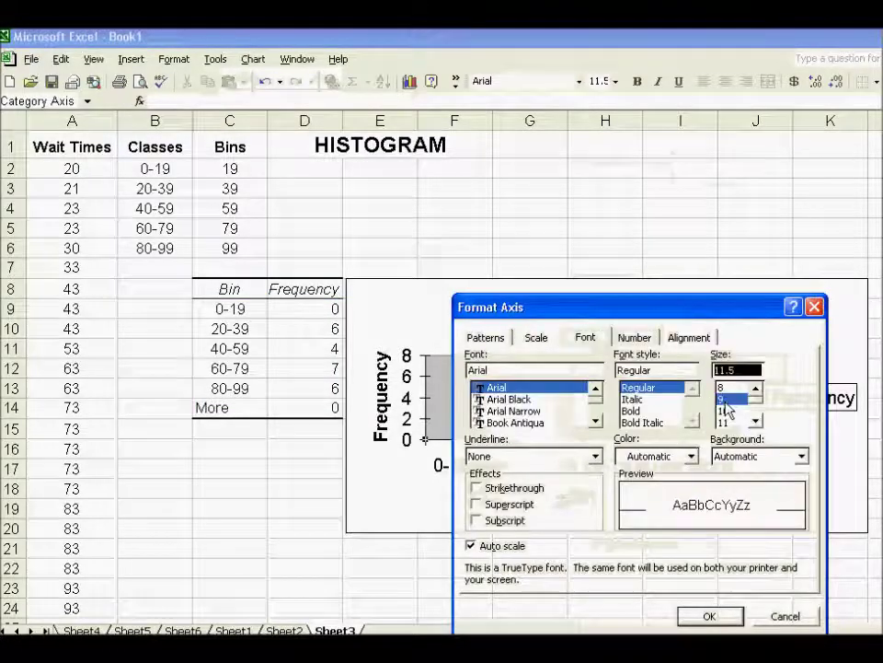
left_click(709, 616)
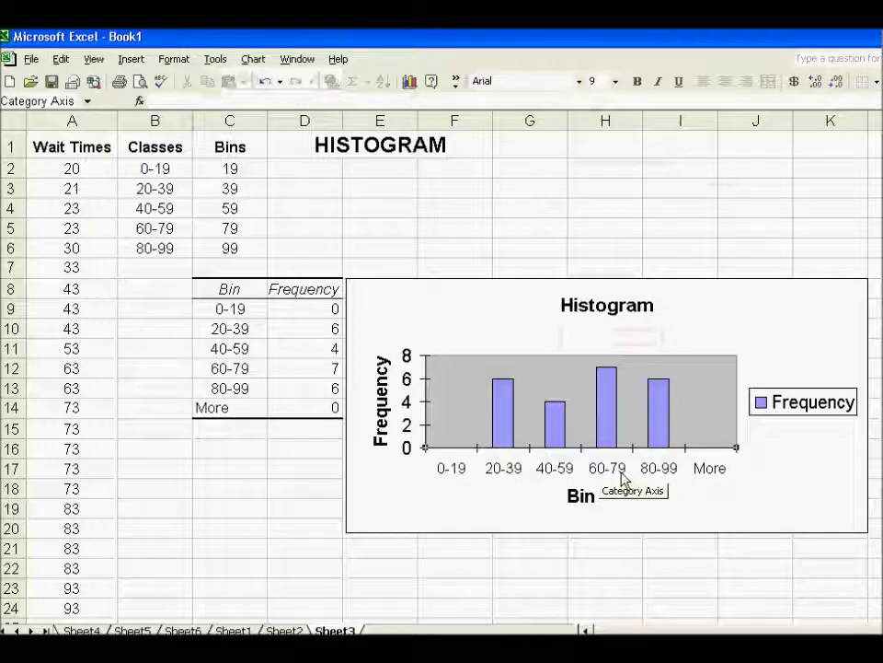
Set the gap width of the histogram's Frequency data series to 0 so that the bars touch.
mouse_move(619, 456)
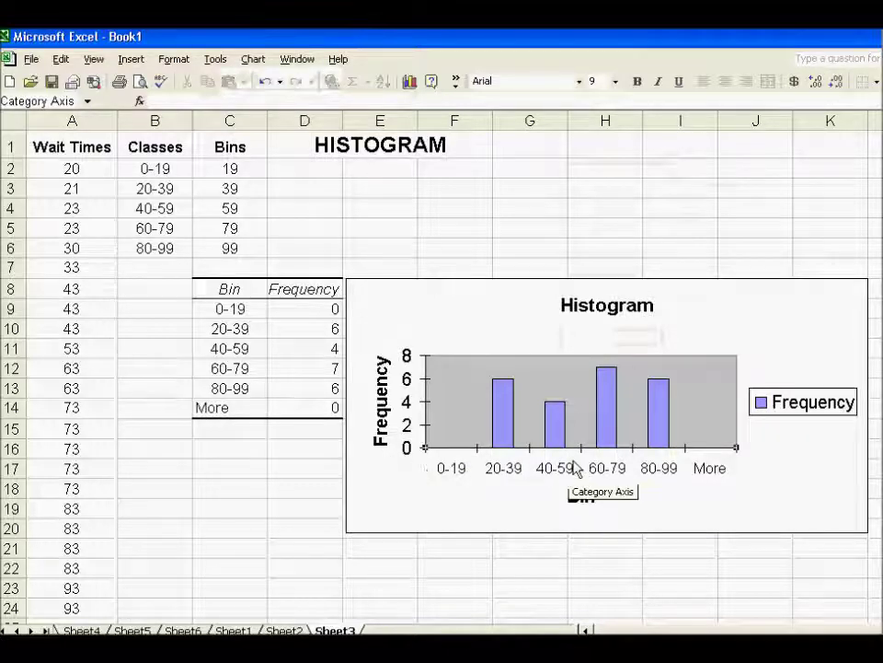
mouse_move(558, 440)
mouse_move(503, 442)
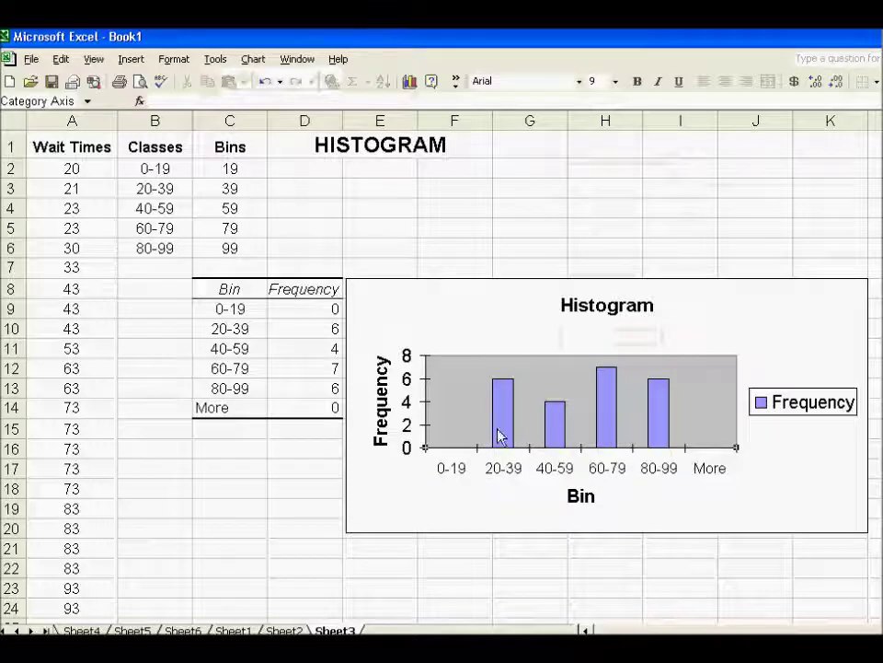
mouse_move(615, 421)
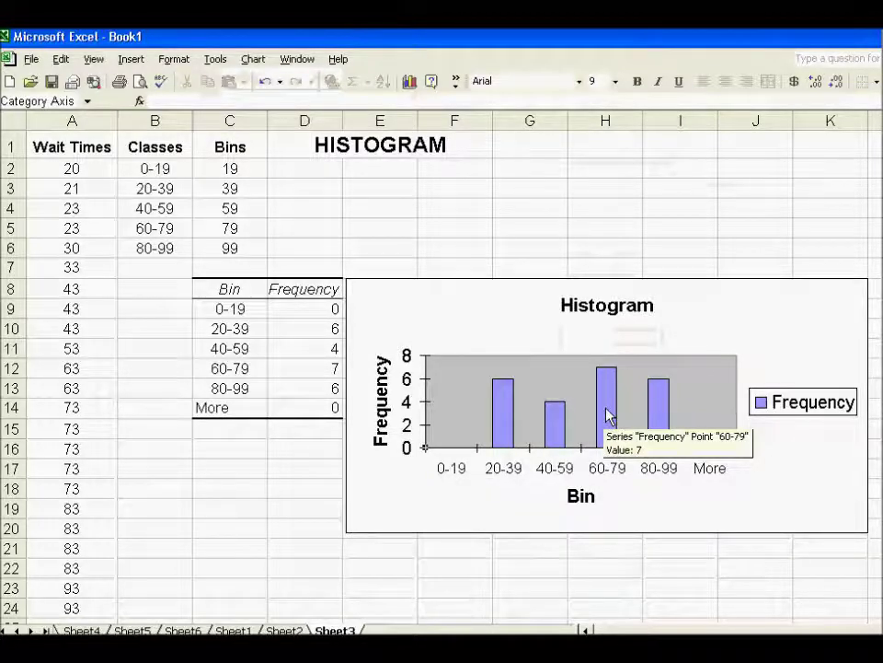
right_click(607, 415)
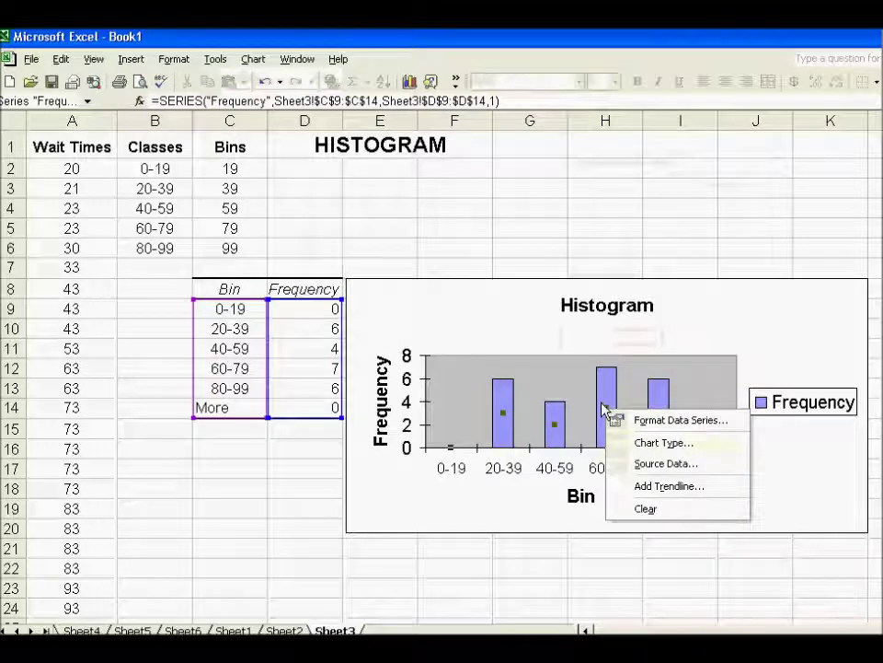
left_click(661, 419)
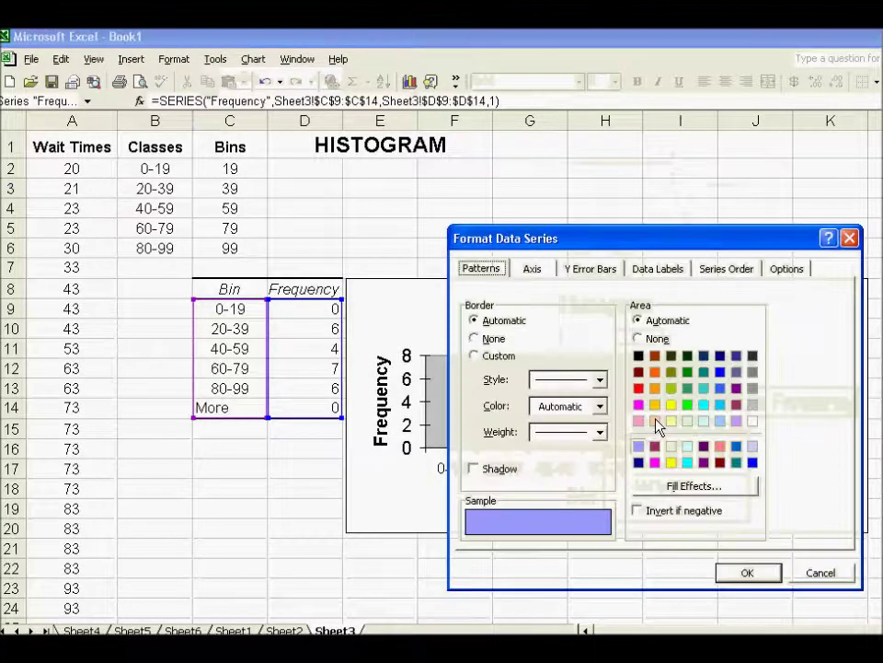
left_click(787, 268)
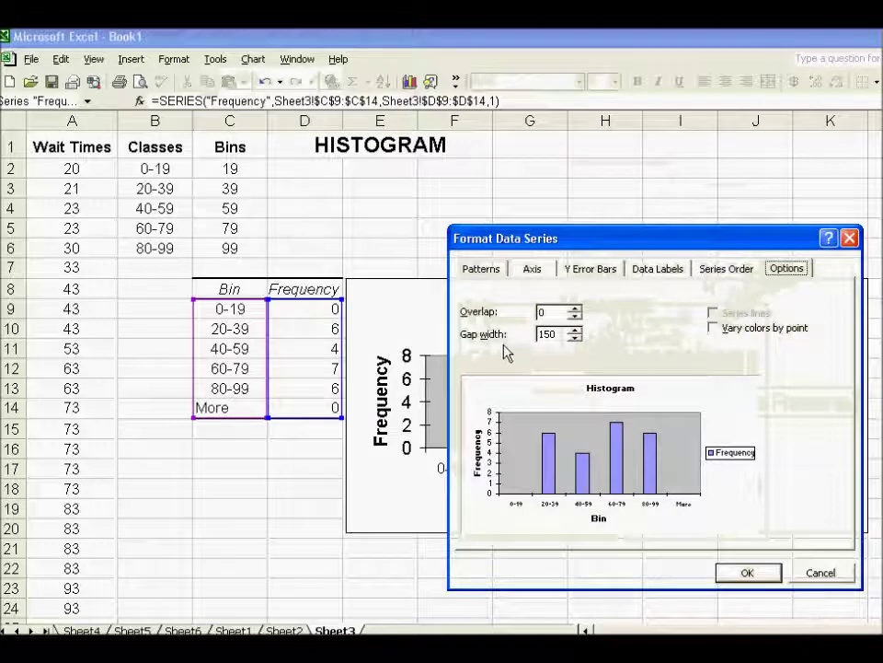
left_click(575, 338)
left_click(575, 337)
type("0")
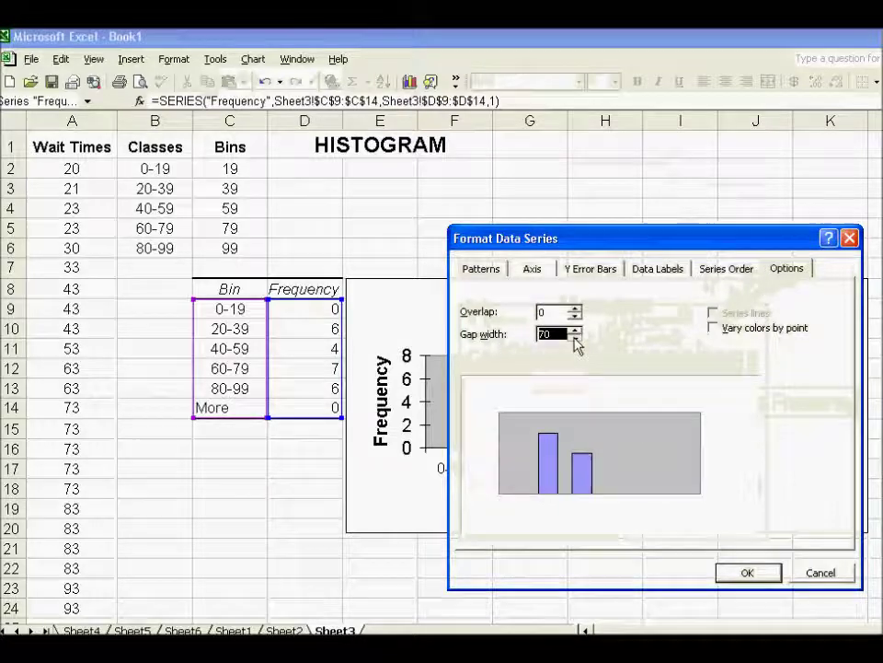
left_click(751, 575)
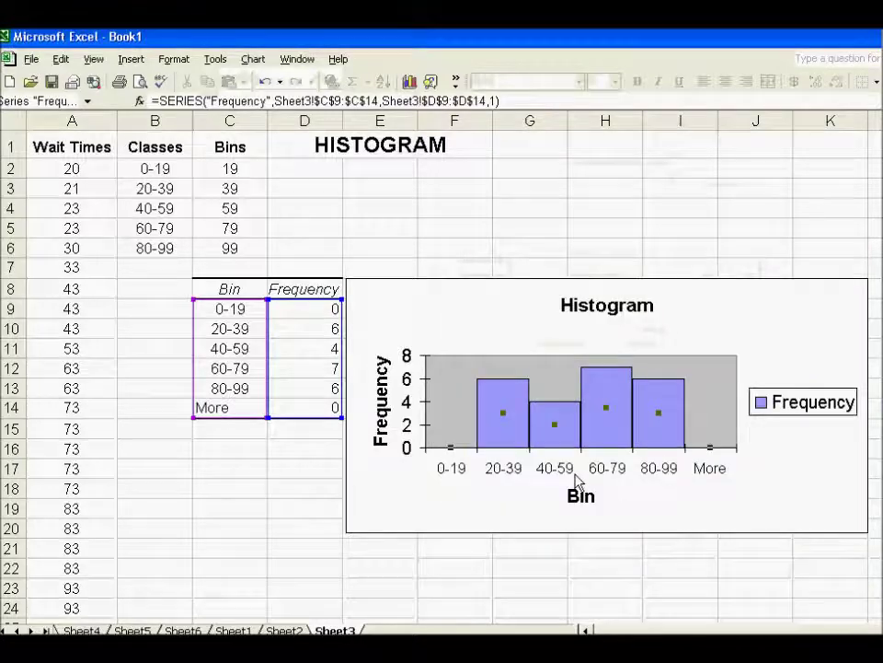
Change the histogram's category axis title to "Wait Times" and deselect the chart.
left_click(612, 309)
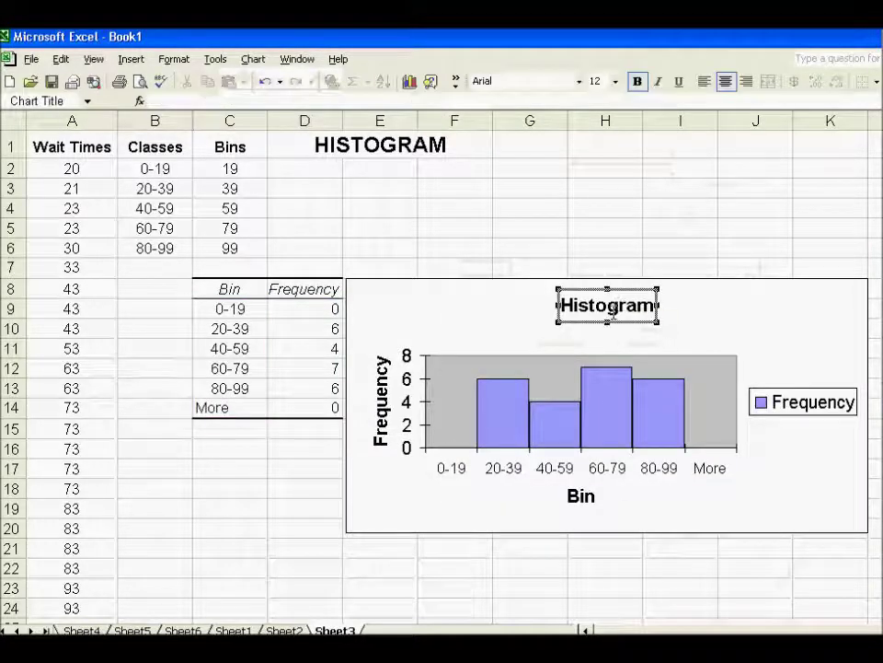
left_click(581, 501)
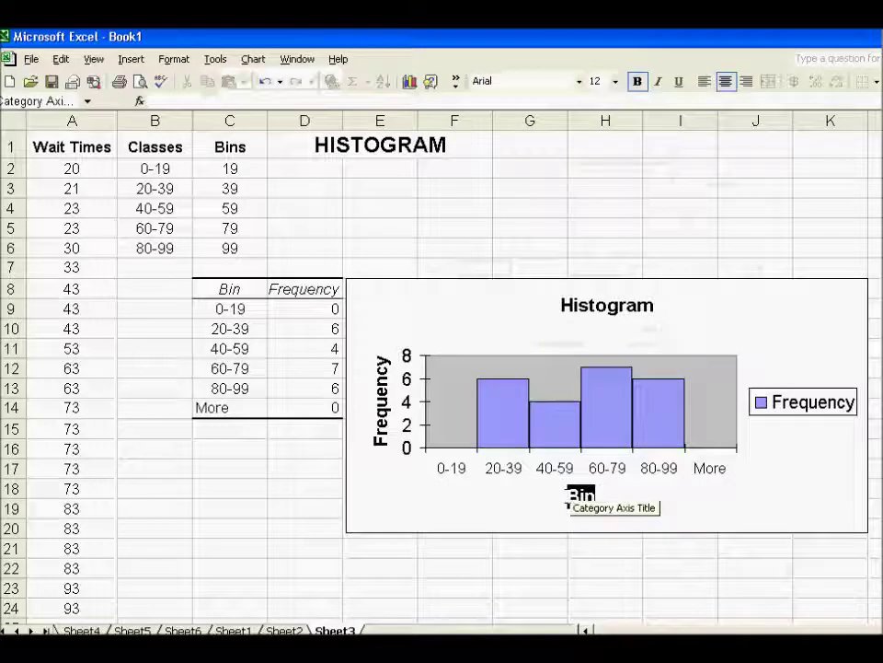
double_click(581, 496)
type("Wa")
key("BackSpace")
key("BackSpace")
type("Wait Times")
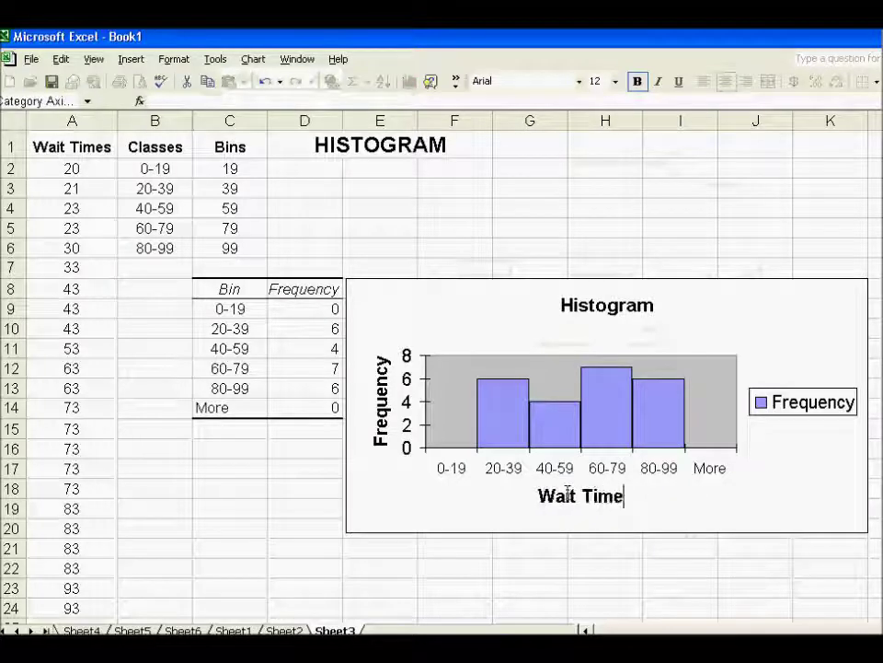
left_click(695, 498)
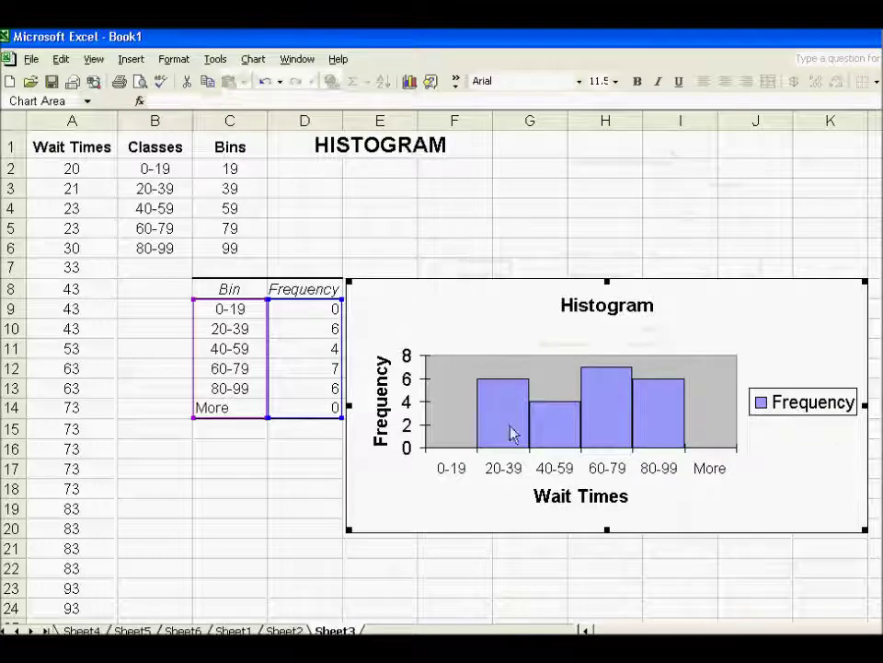
left_click(304, 449)
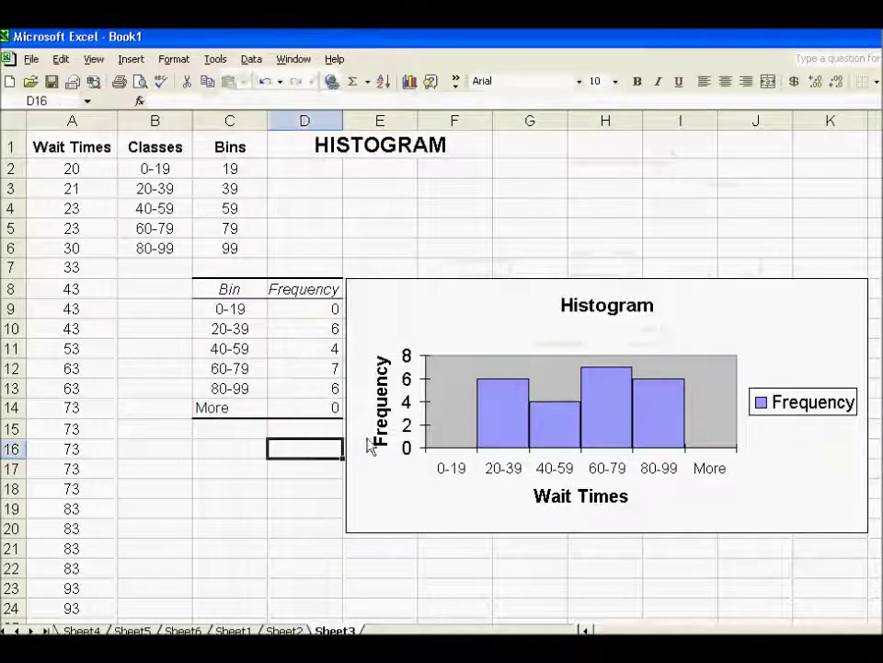
Compare the histogram bars and the frequency table C9:D13 with the matching wait times in column A, such as A2:A7 and A8:A11.
left_click(509, 448)
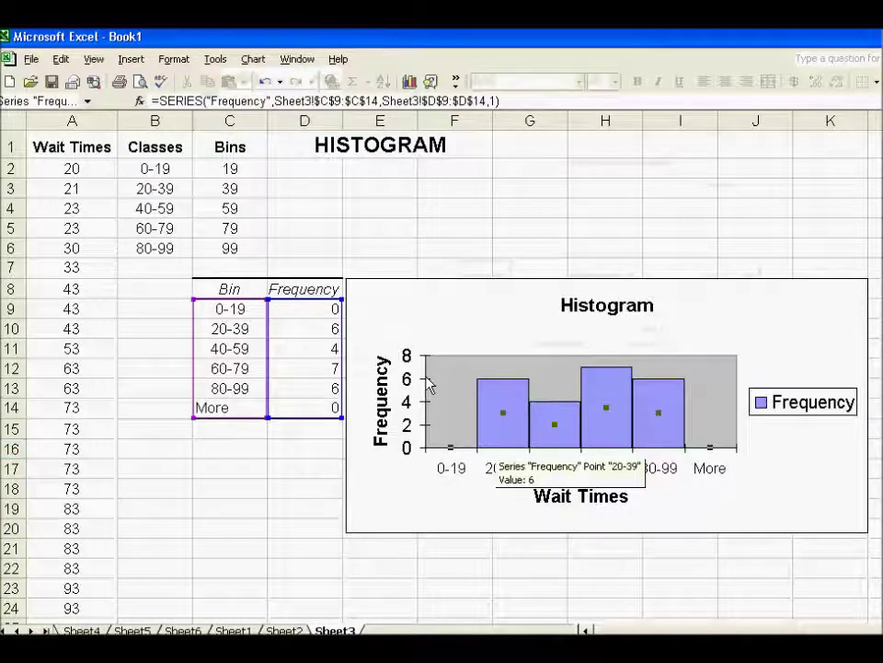
left_click_drag(69, 170, 66, 264)
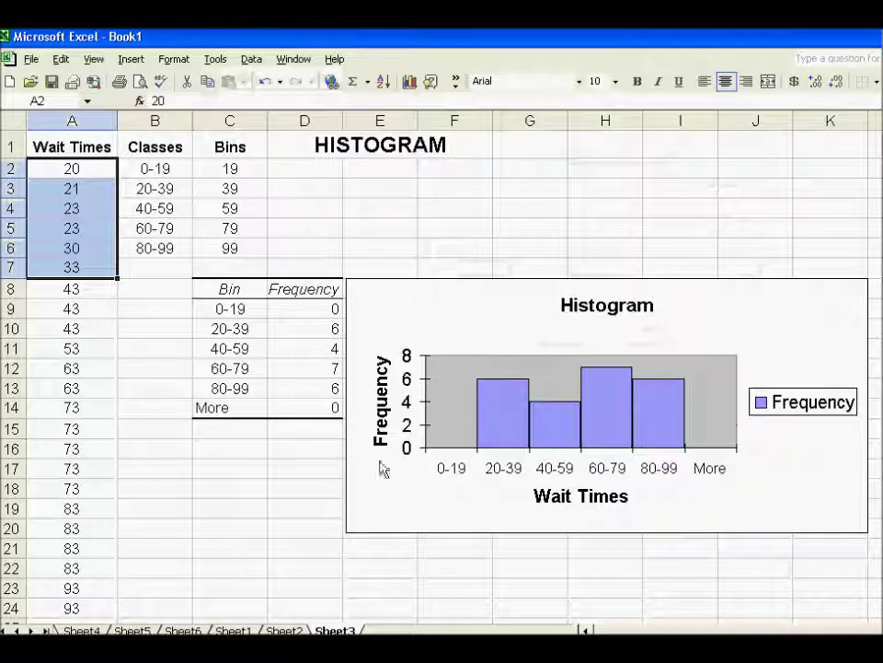
left_click(300, 436)
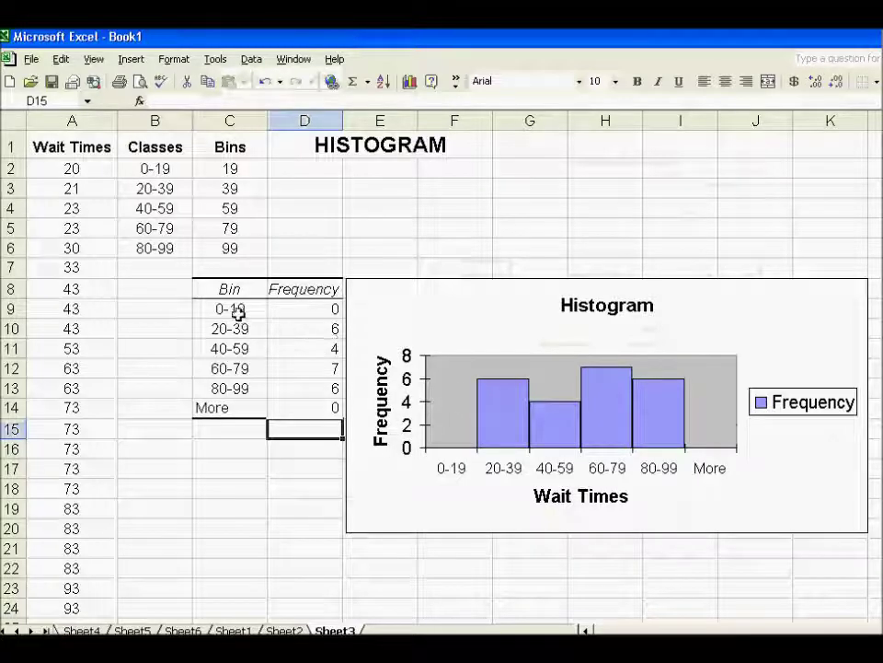
left_click_drag(233, 309, 307, 383)
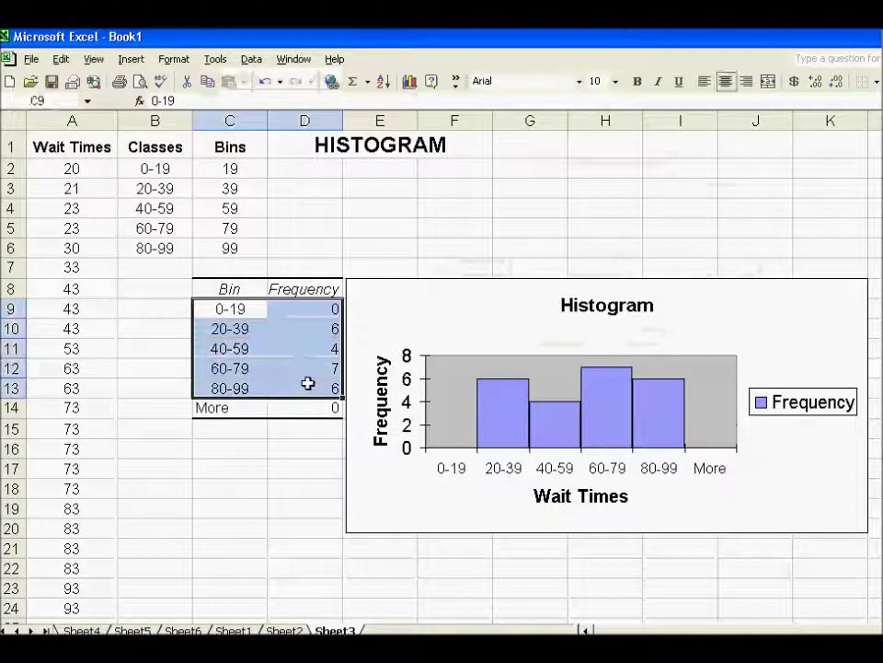
left_click(715, 472)
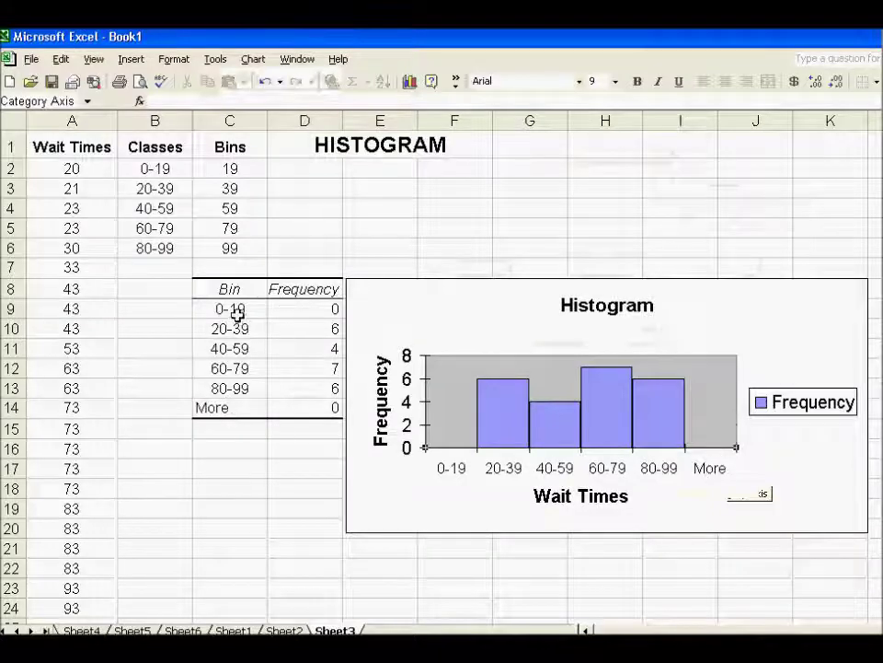
left_click_drag(229, 309, 306, 387)
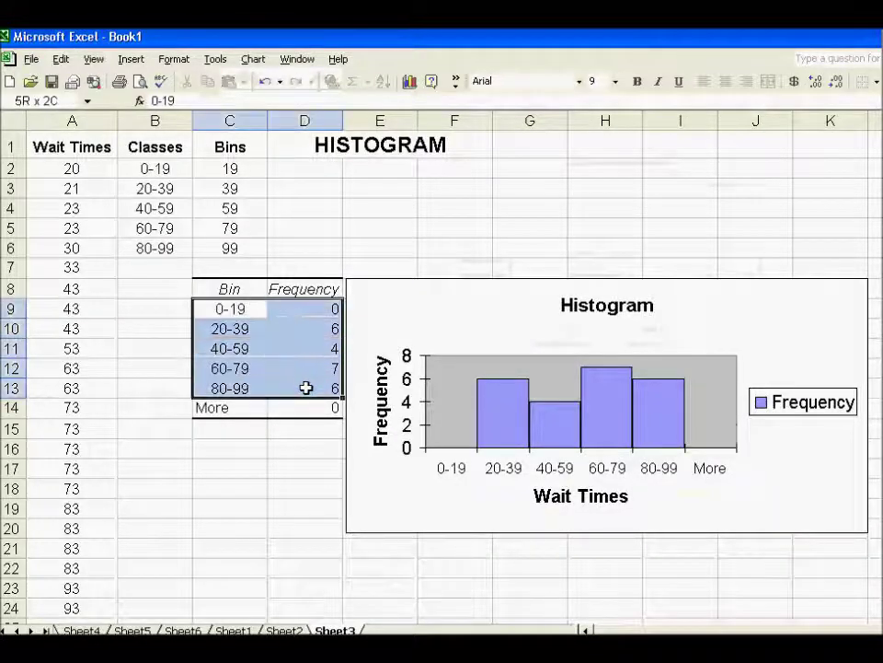
left_click(287, 430)
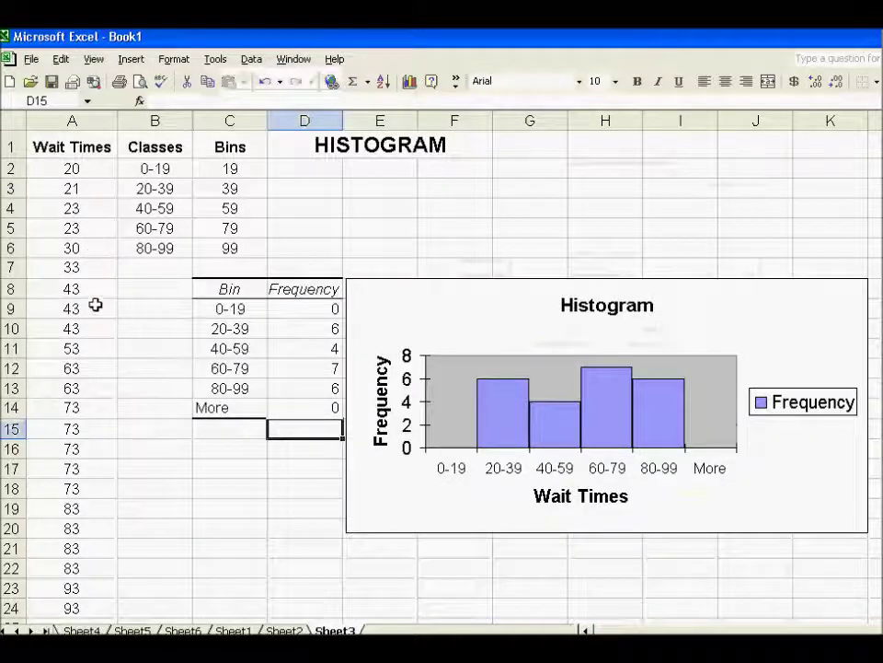
left_click_drag(75, 174, 95, 483)
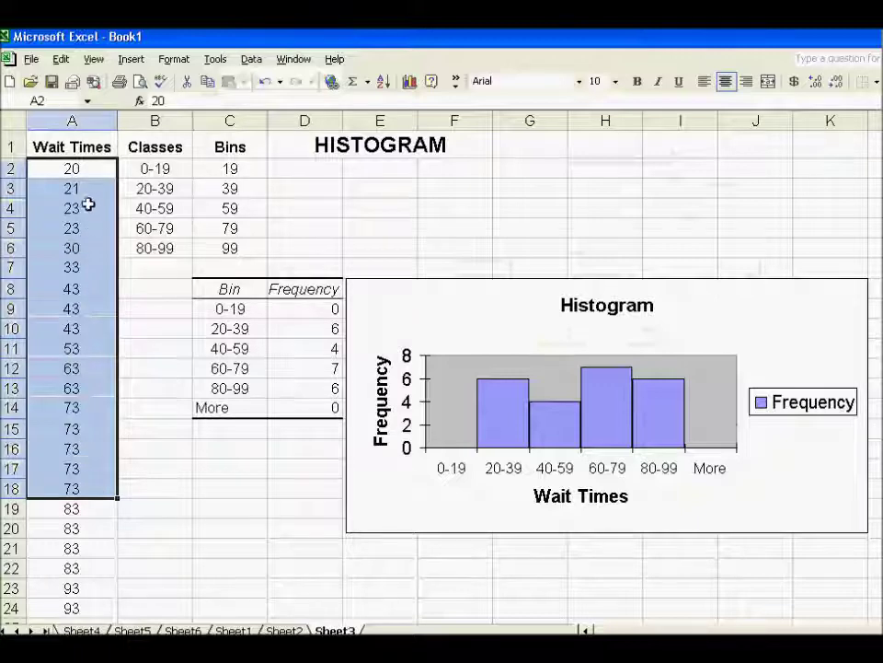
left_click_drag(82, 180, 86, 264)
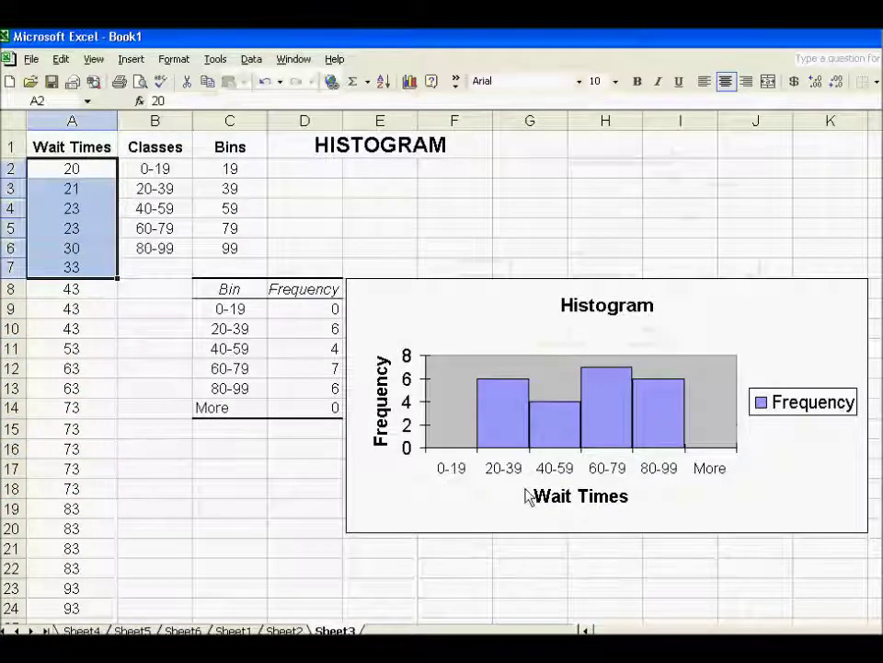
left_click(551, 416)
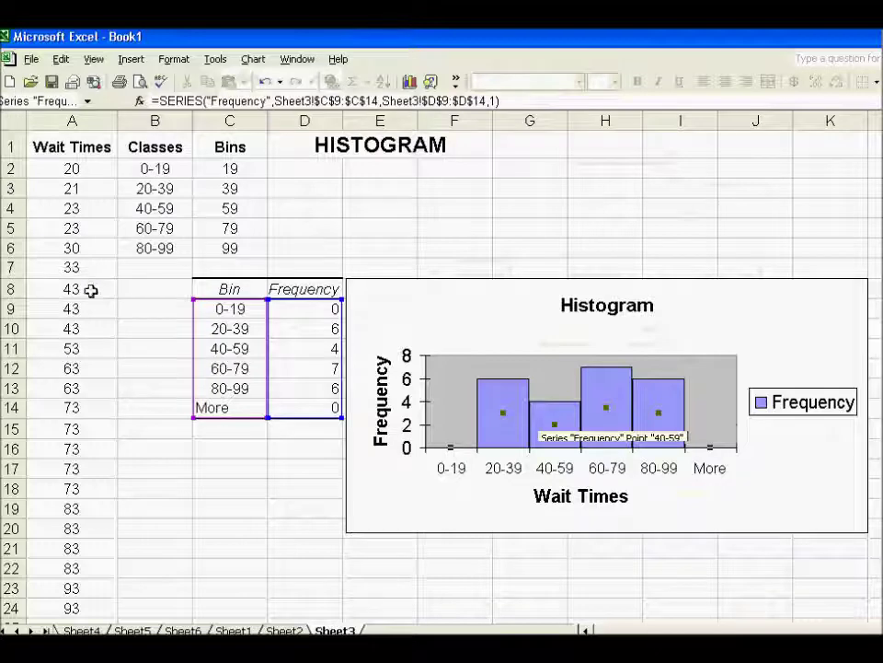
left_click_drag(91, 290, 88, 350)
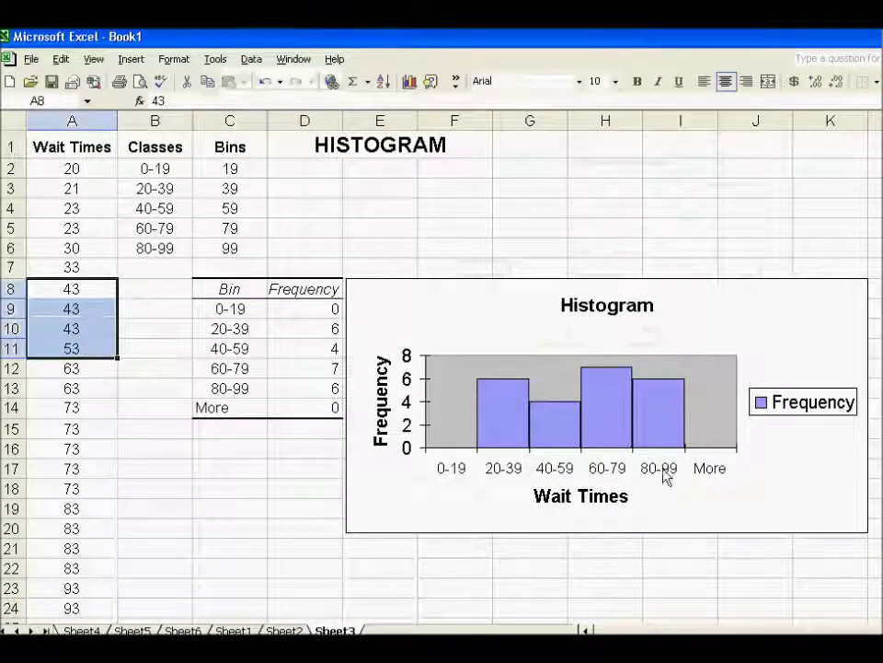
left_click(299, 514)
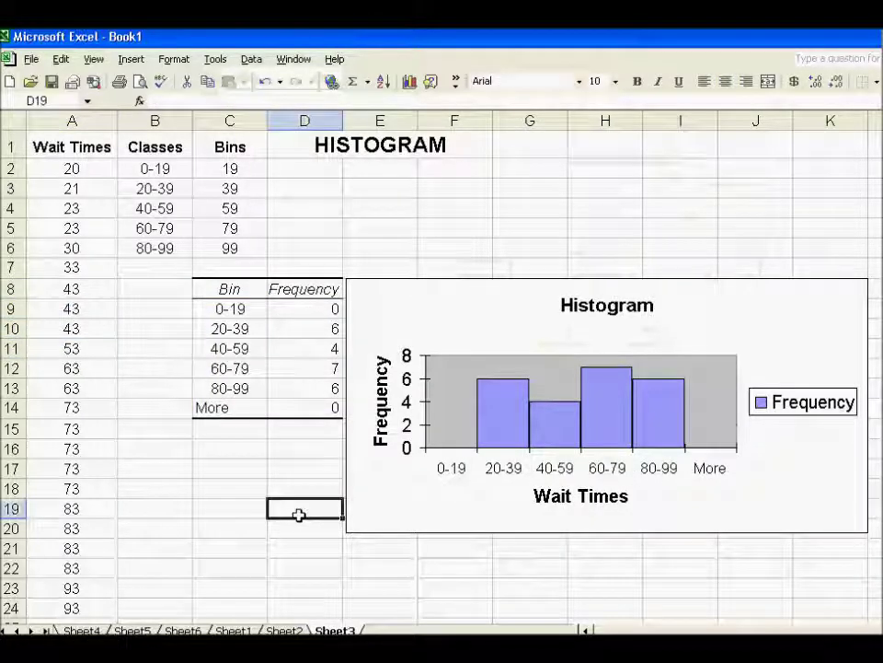